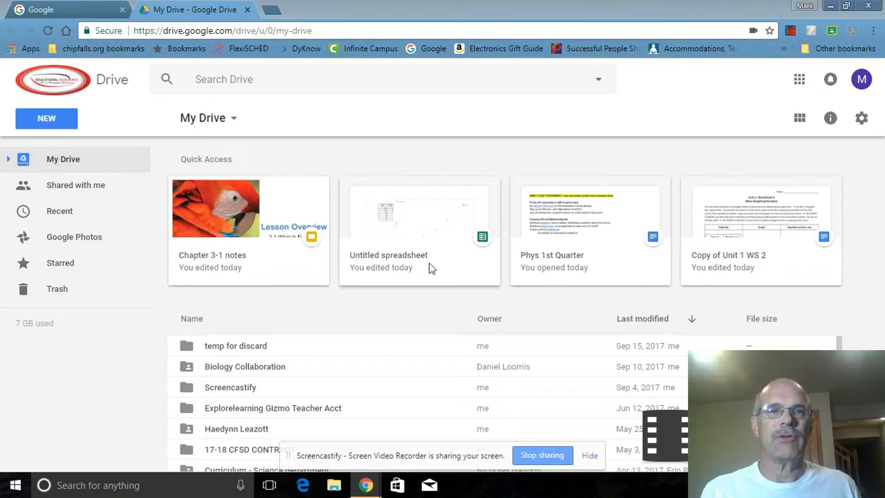
Step: Create a new Google Sheets spreadsheet and enter the heading "% seeds germinated" in cell C3
click(63, 122)
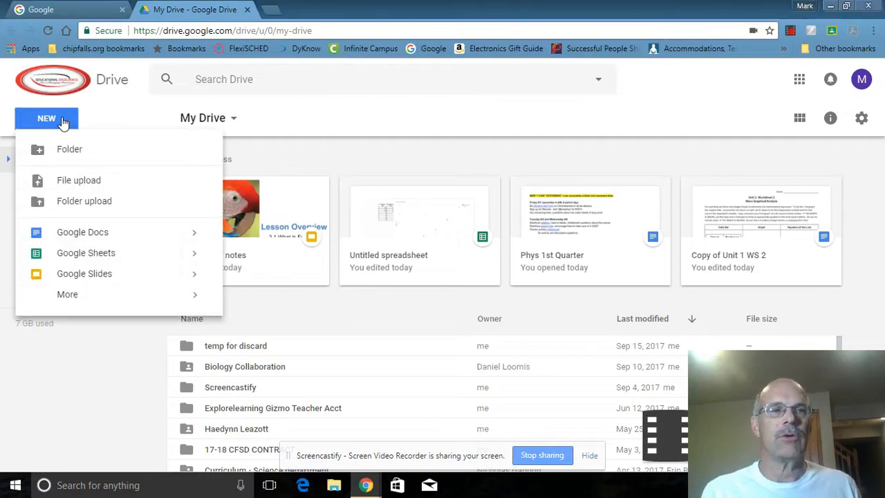
click(78, 255)
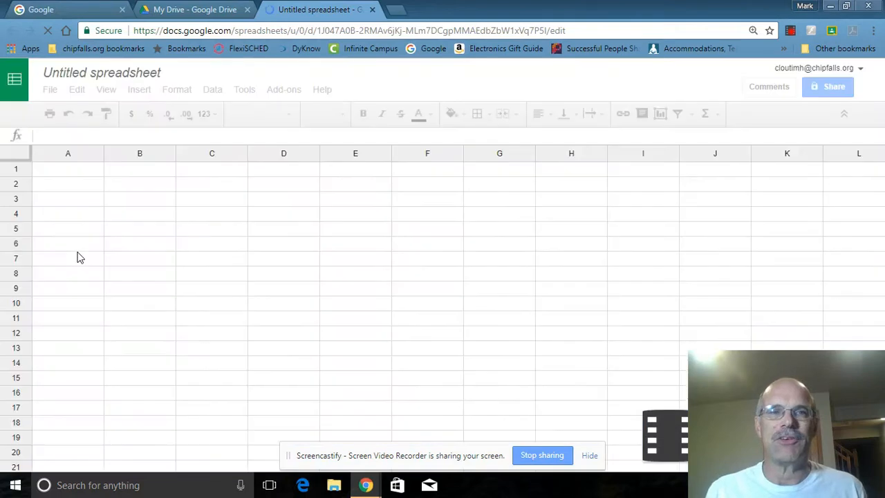
click(195, 205)
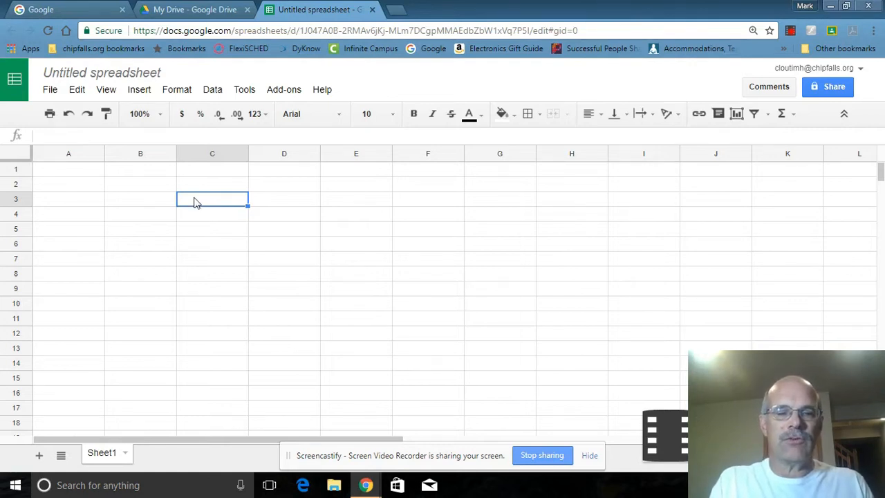
text(%)
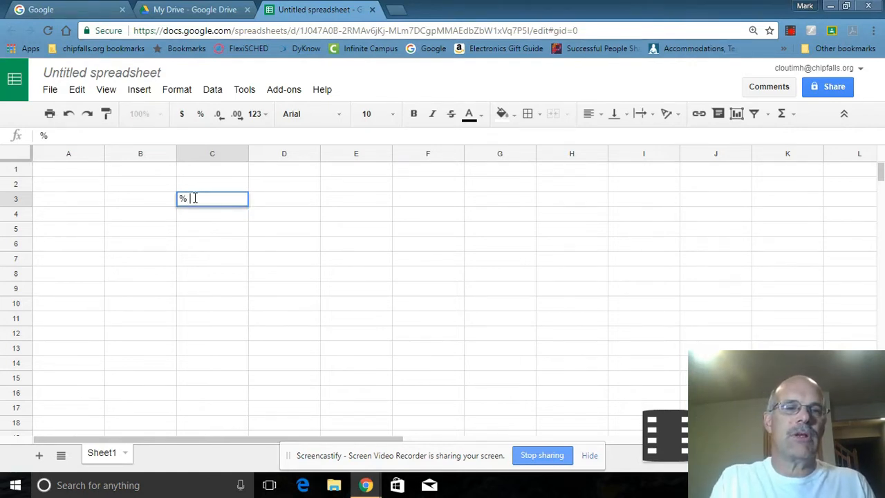
text( s)
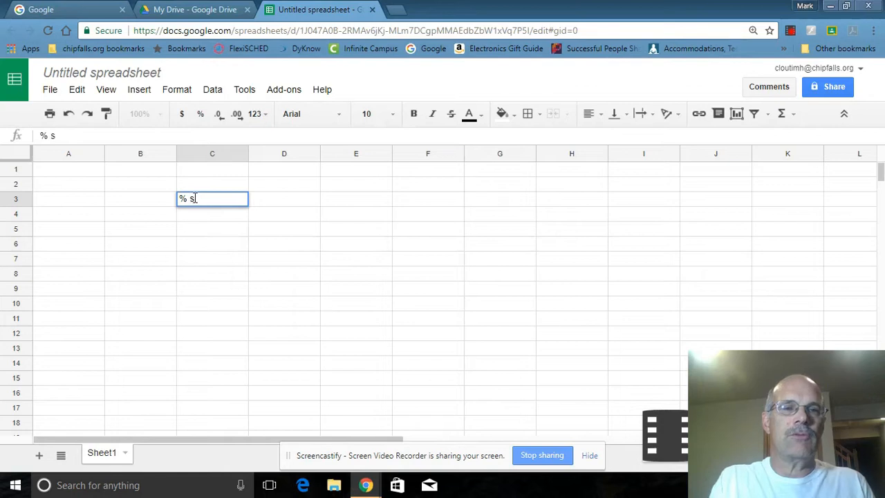
text(eeds germinated)
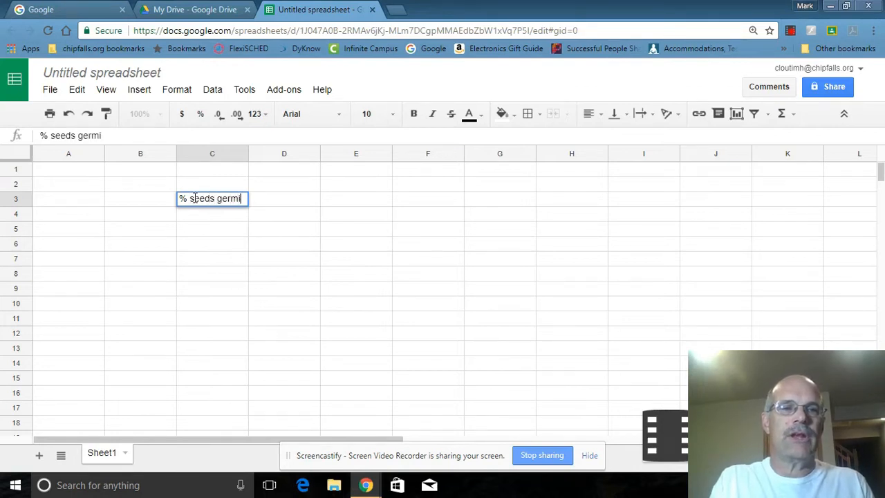
Step: Enter the row labels "in darkness" in cell B4 and "in light" in cell B5
click(145, 219)
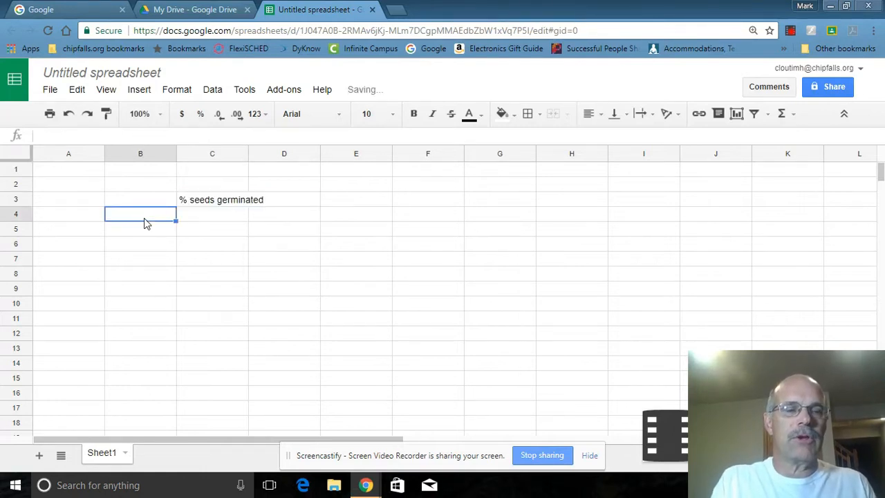
text(in)
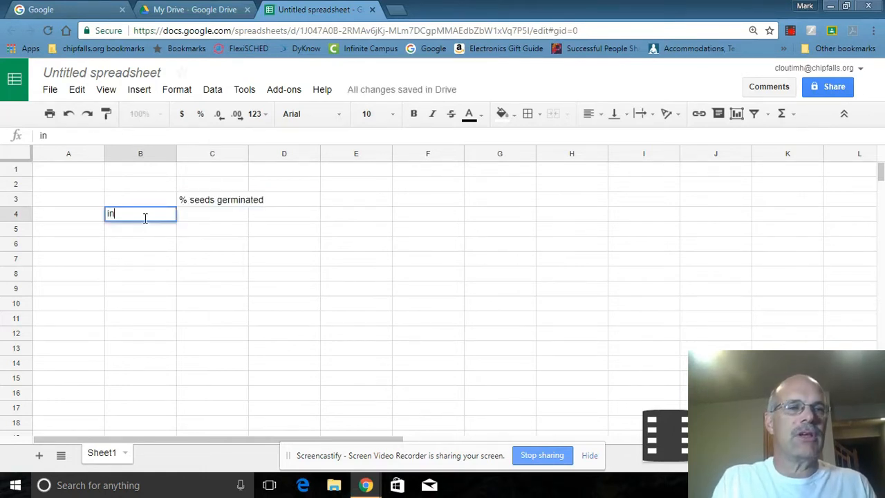
text( darkness)
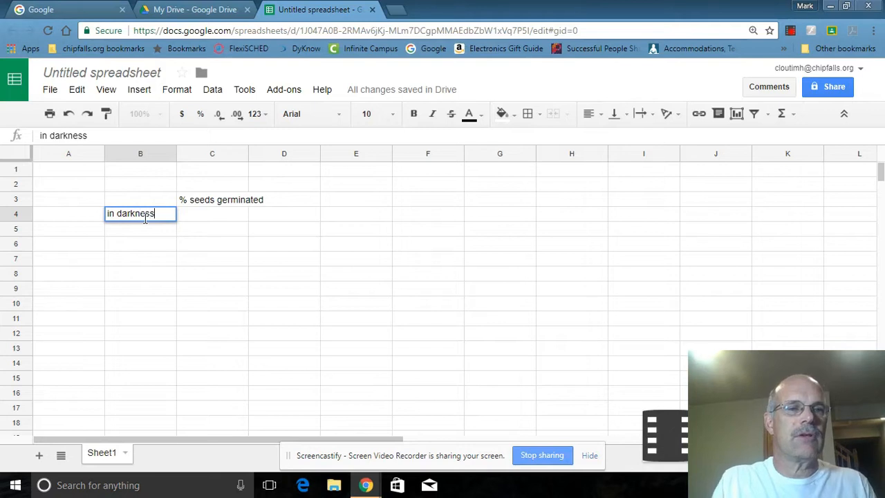
click(134, 229)
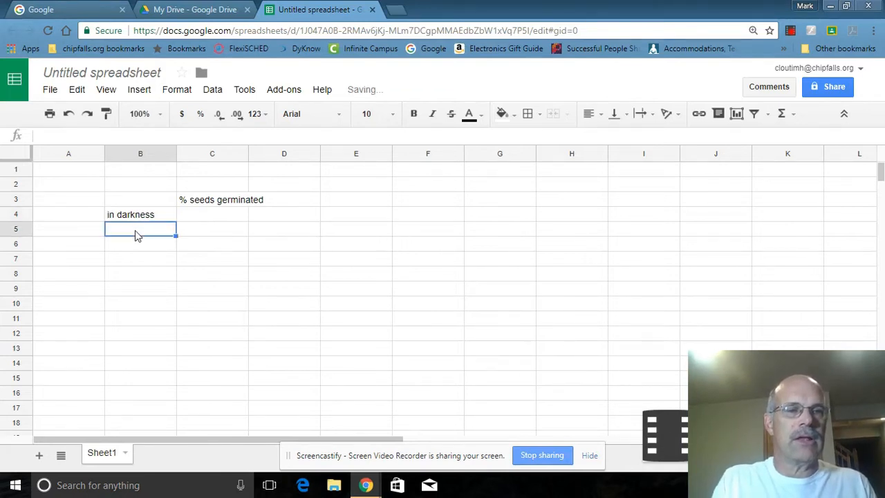
text(in light)
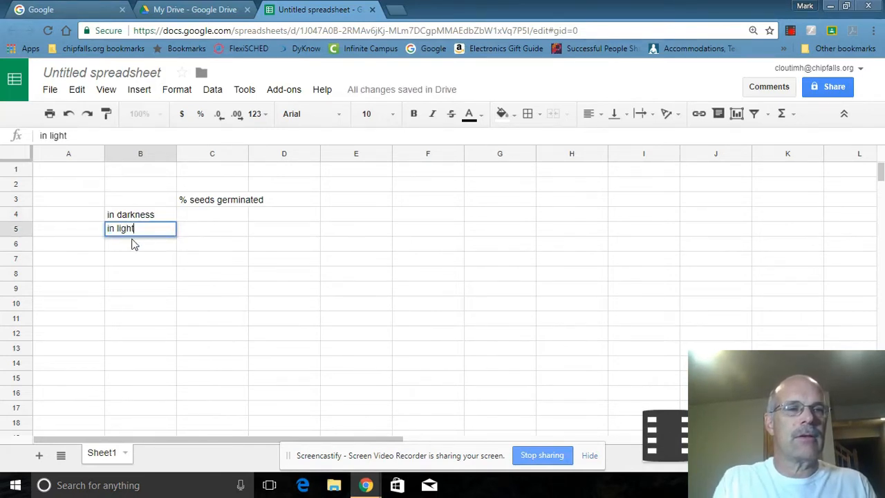
Step: Enter the germination values 17 for darkness in C4 and 23 for light in C5
click(213, 218)
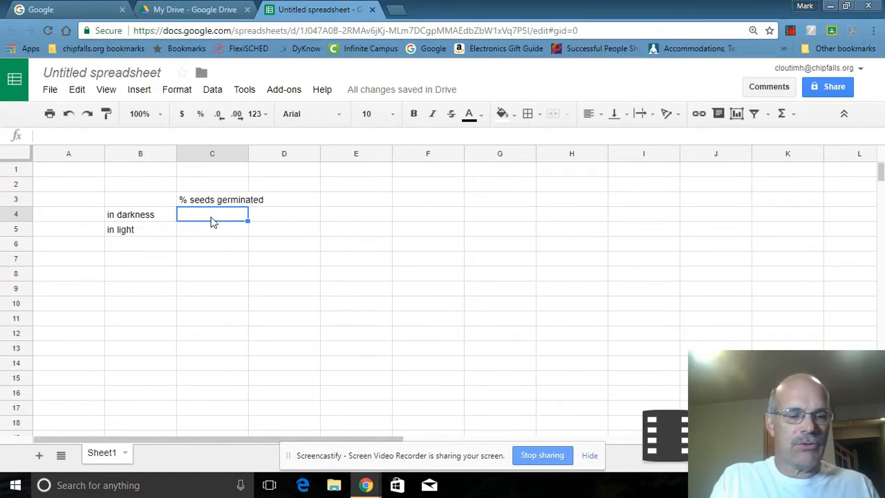
text(17)
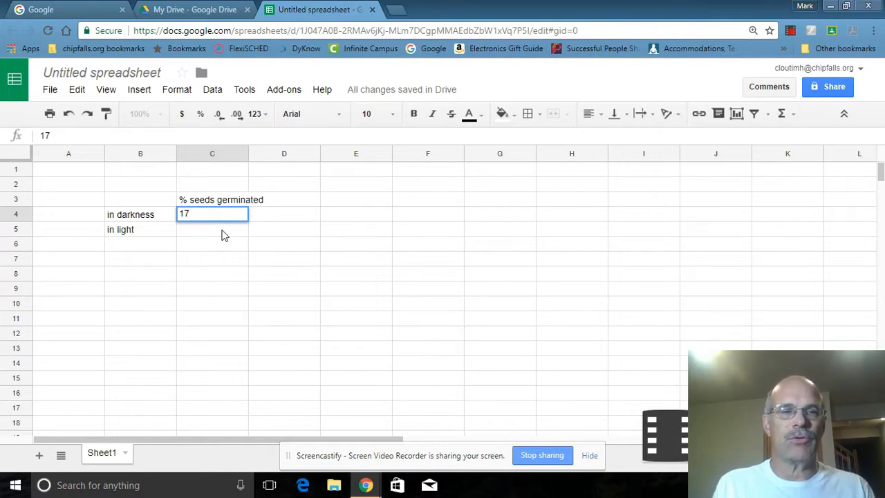
key(Return)
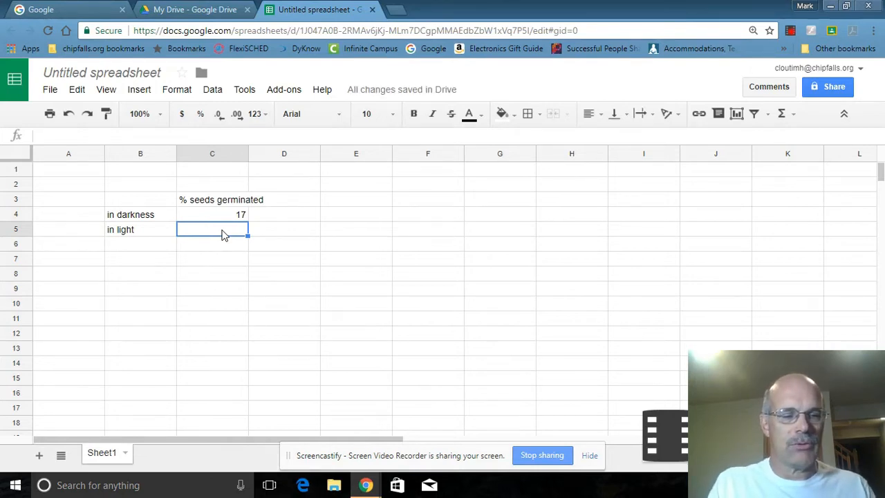
text(23)
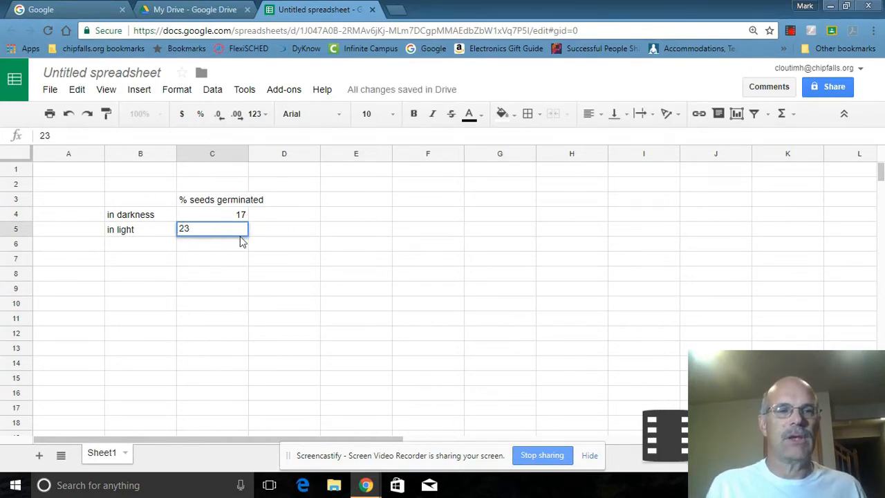
key(Return)
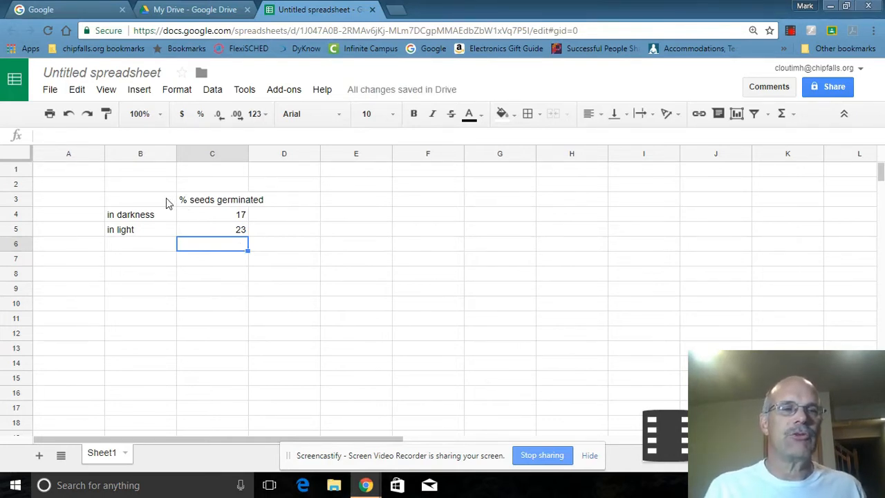
Step: Insert a chart from the range B3:C5 and change its type to a column chart
drag(166, 200, 203, 232)
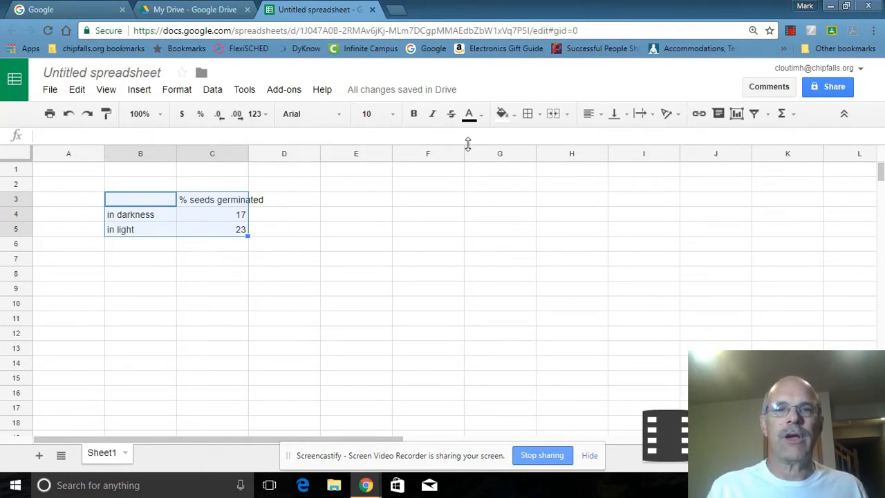
click(737, 114)
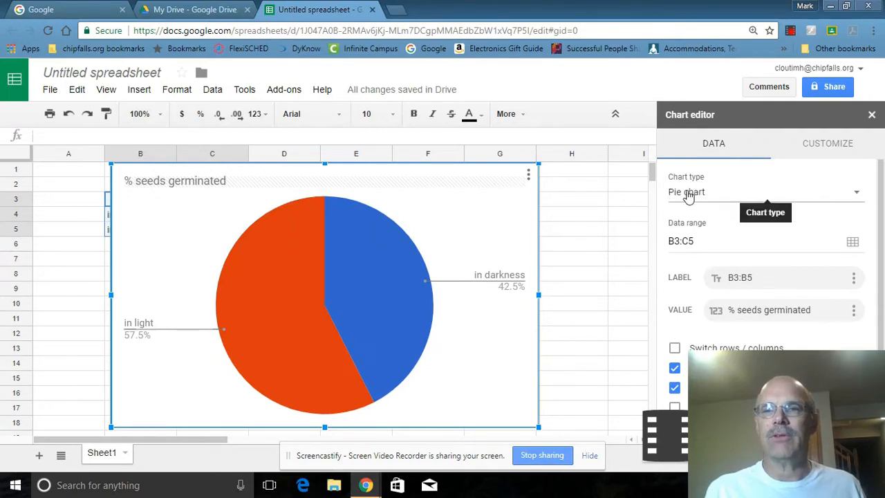
click(688, 193)
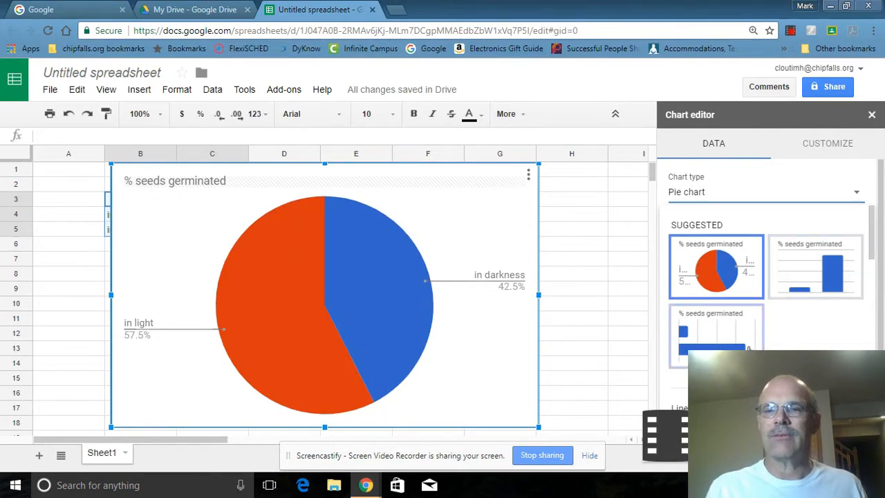
click(839, 264)
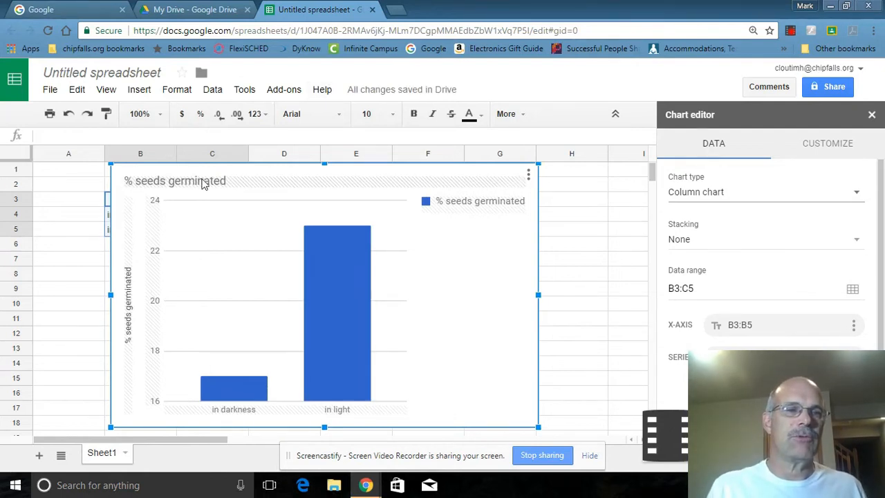
click(198, 239)
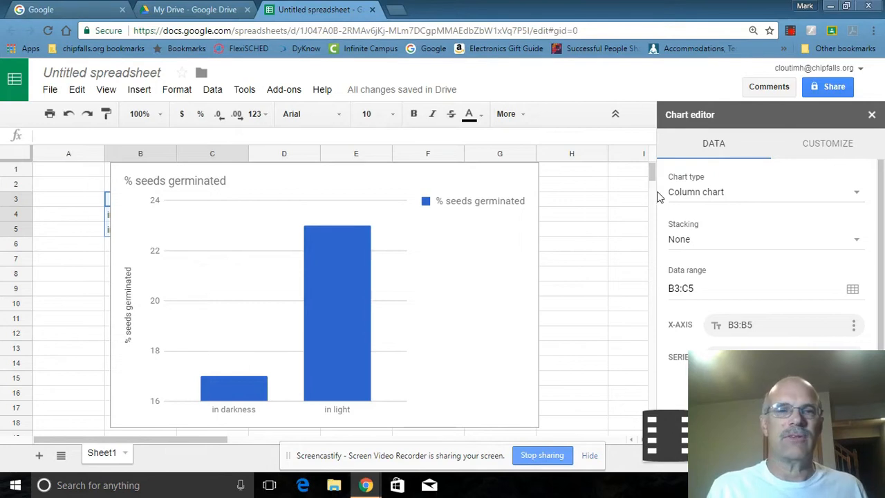
Step: Set the minimum value of the chart's vertical axis to 0
click(814, 150)
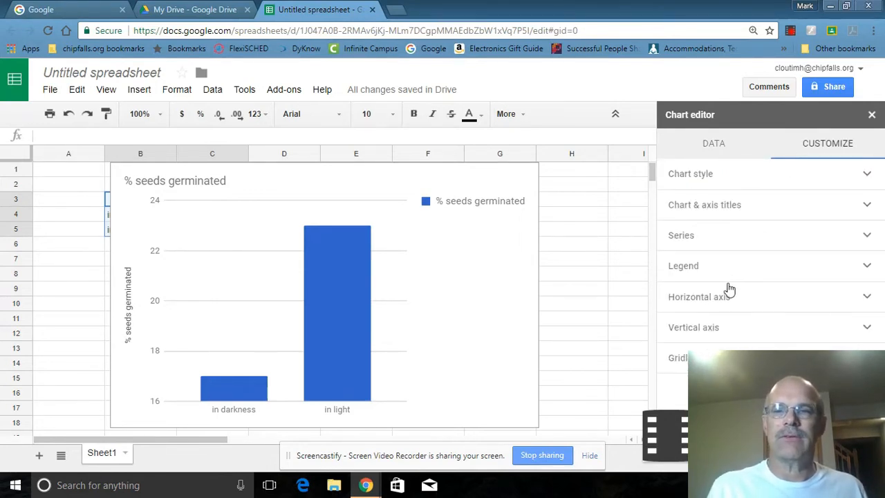
click(709, 331)
click(710, 331)
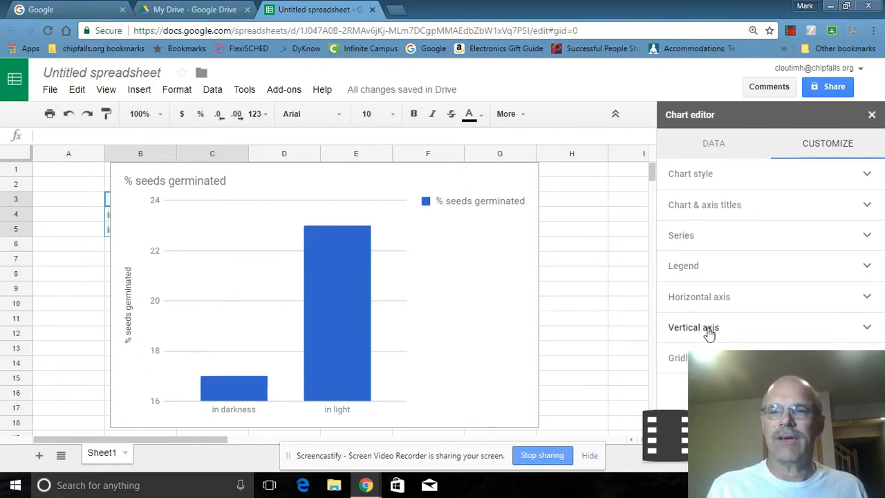
click(709, 331)
scroll(708, 332, down, 3)
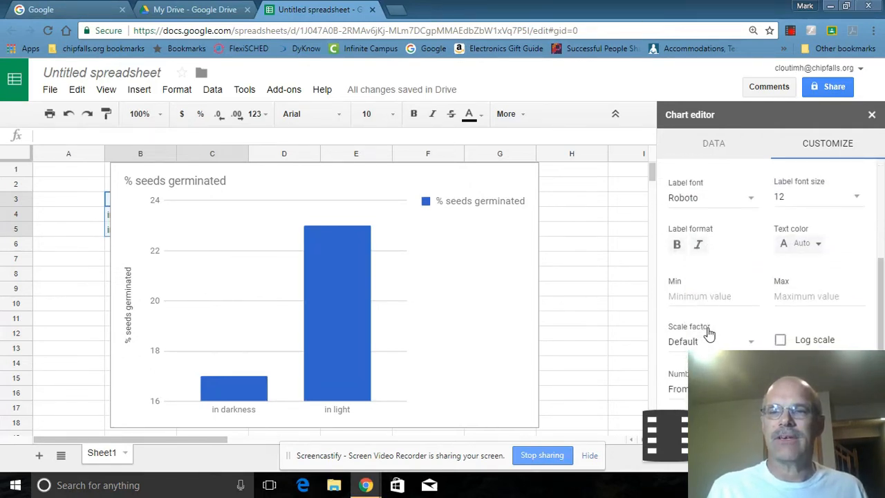
scroll(702, 325, up, 1)
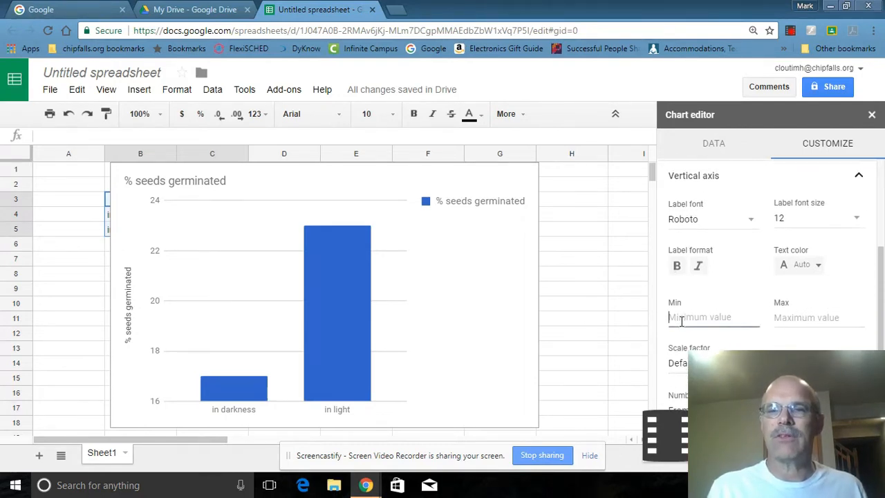
click(681, 320)
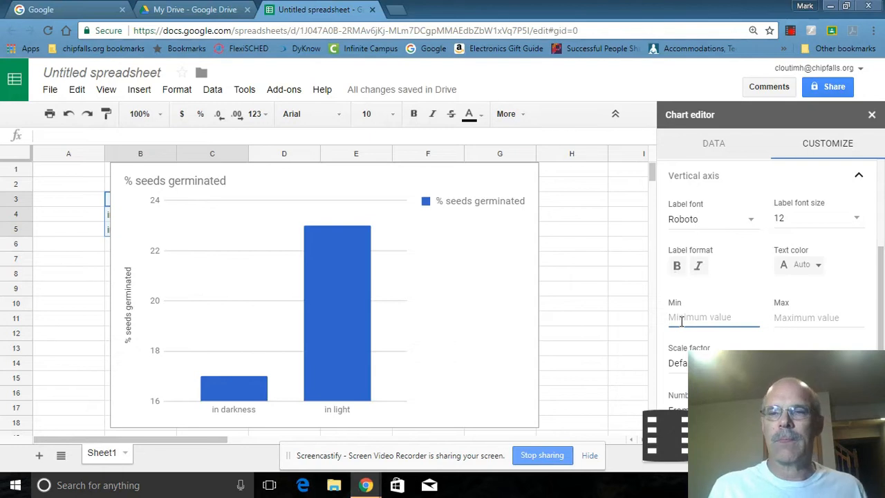
text(0)
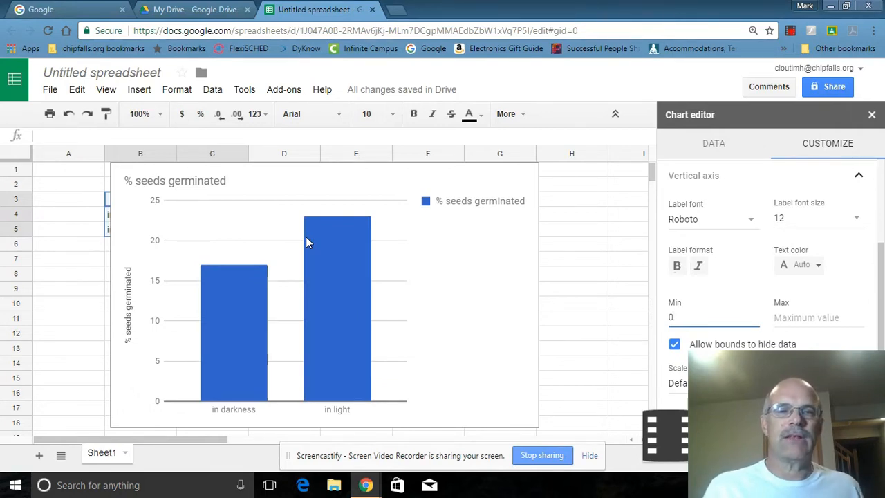
Step: Copy the finished column chart to the clipboard
click(444, 236)
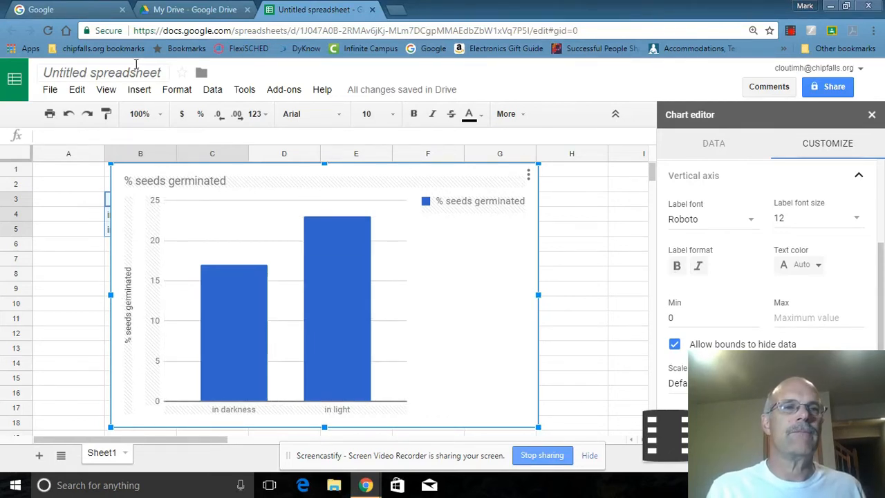
click(77, 90)
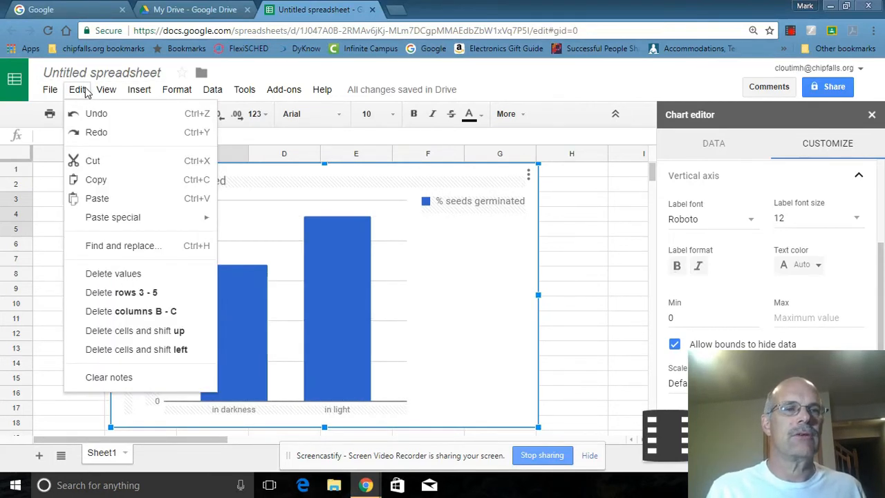
click(102, 181)
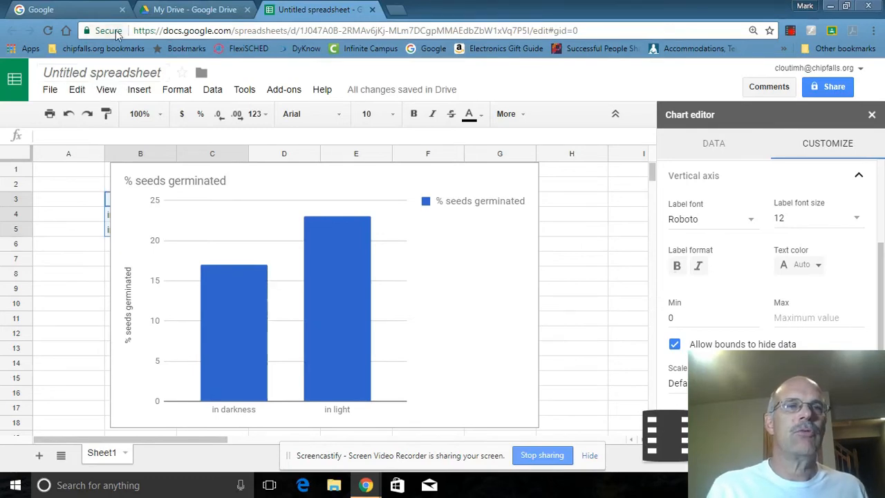
Step: Switch back to Google Drive and create a new Google Docs document
click(163, 13)
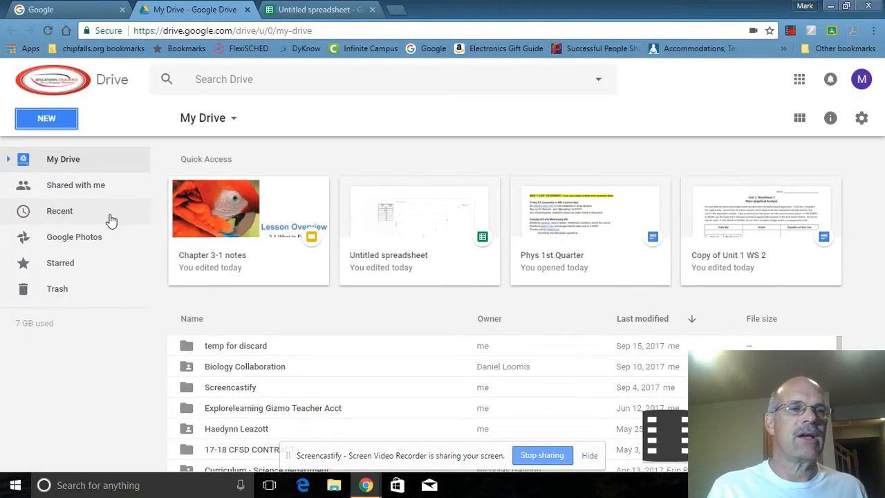
click(53, 127)
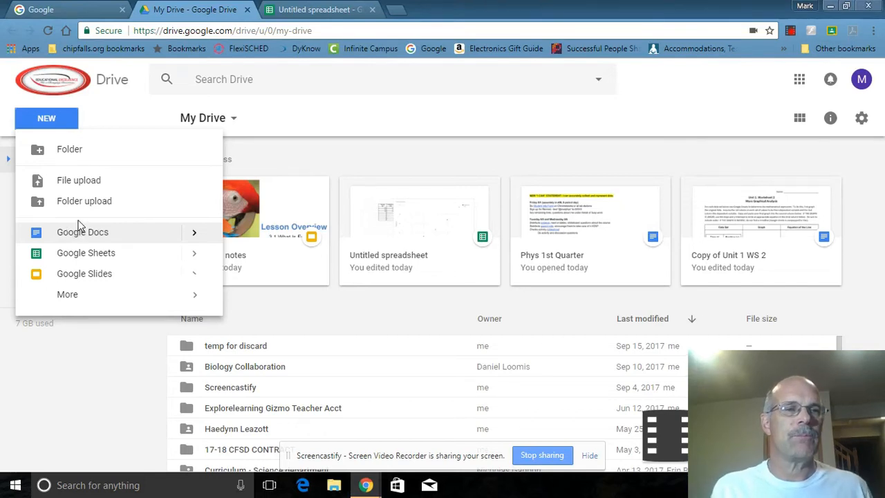
click(84, 237)
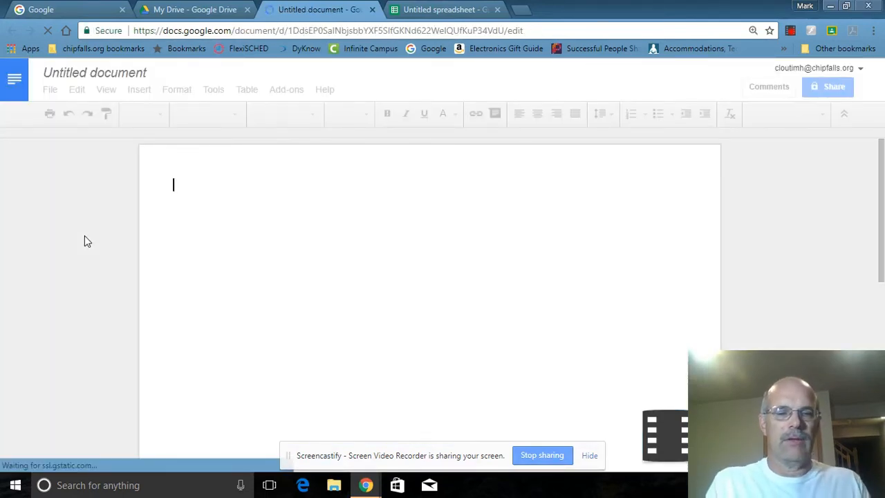
Step: Enter the title "Lab Report" on the first line of the document
text(Lab Reo)
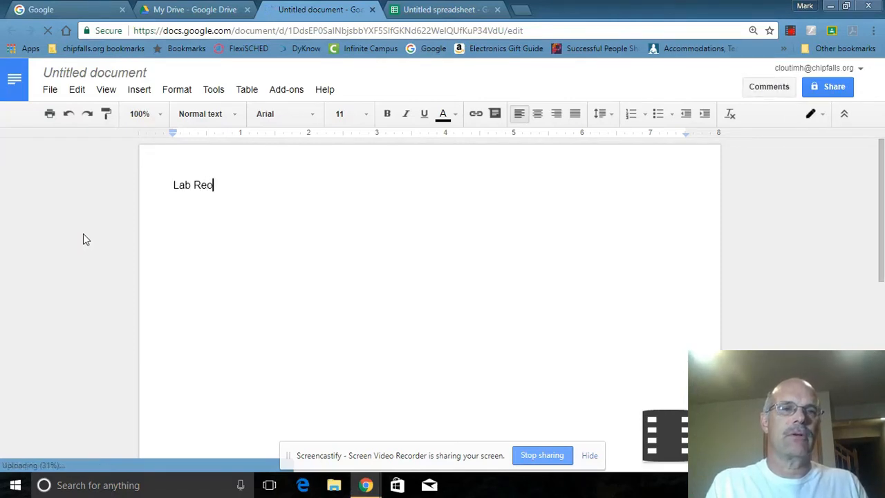
key(BackSpace)
text(prt)
key(BackSpace)
key(BackSpace)
text(pr)
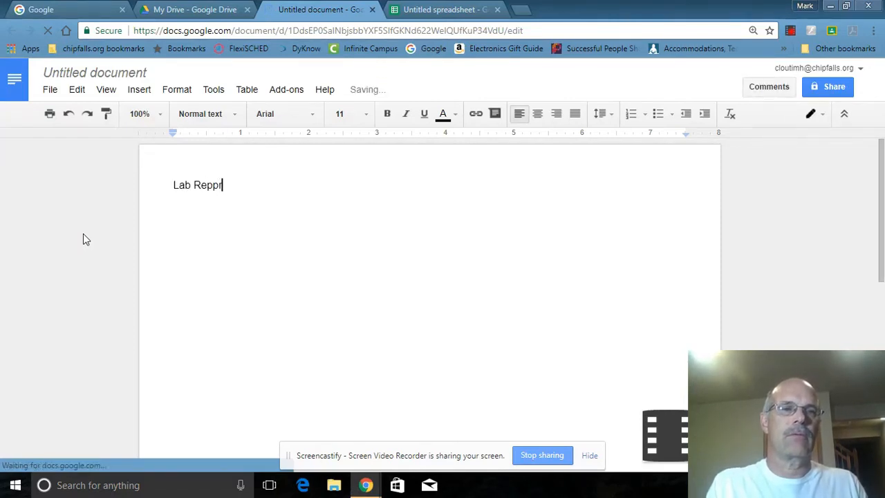
key(BackSpace)
key(BackSpace)
text(ort)
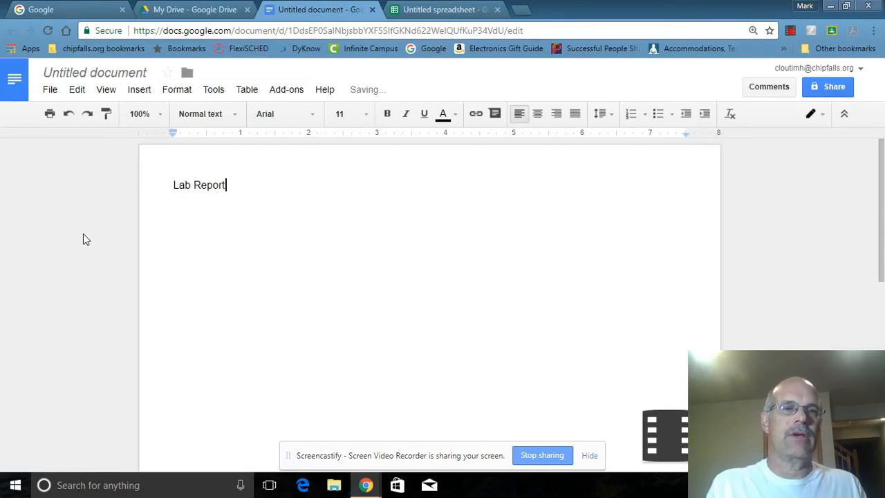
Step: Add the heading "Analysis" a few blank lines below the "Lab Report" title
click(176, 242)
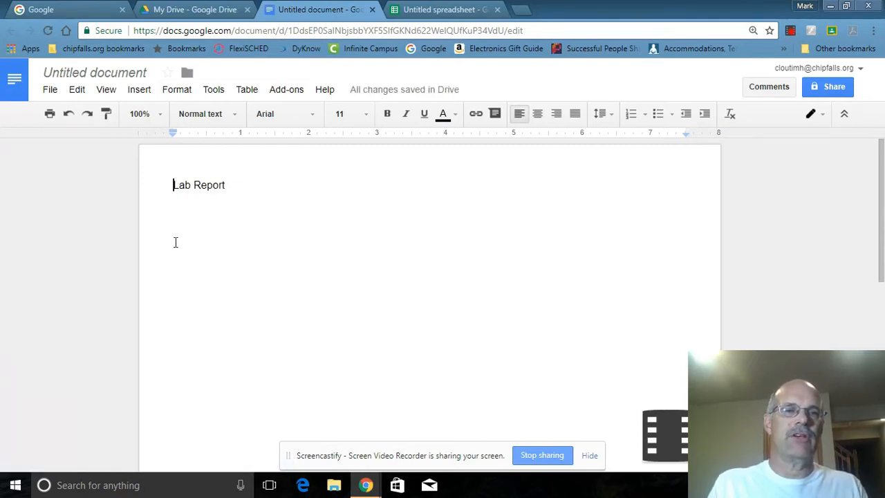
click(249, 184)
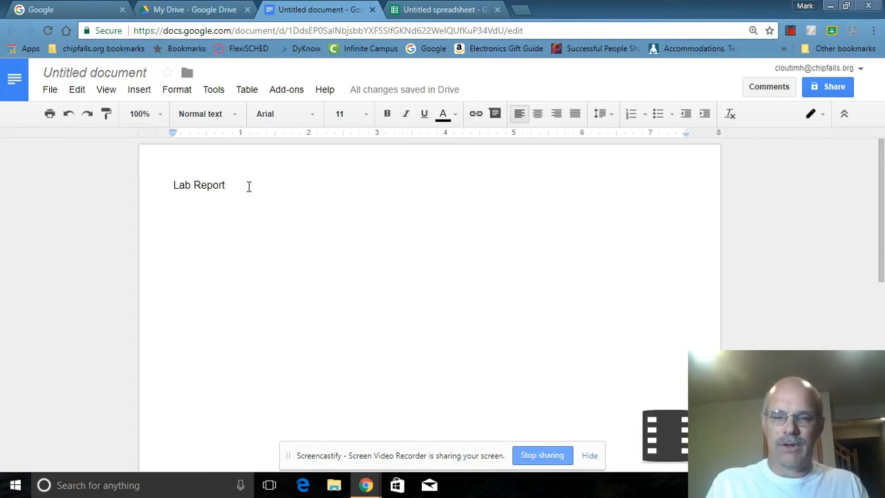
key(Return)
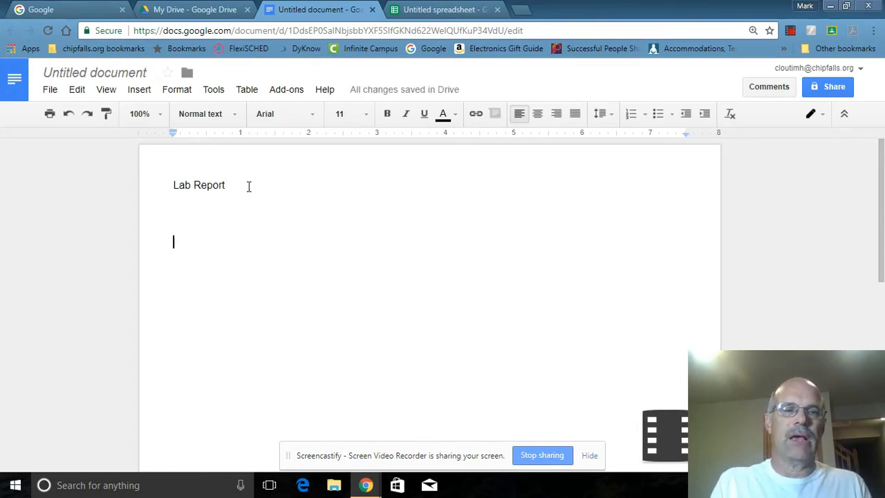
text(Analy)
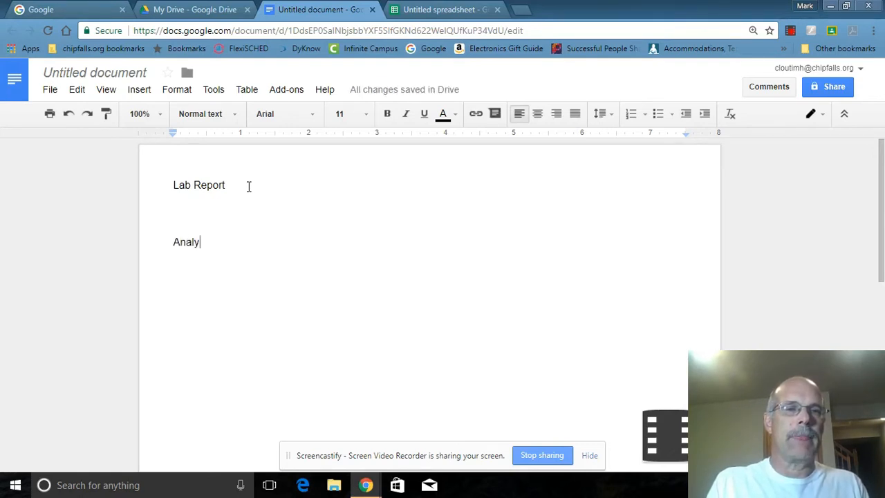
text(sis)
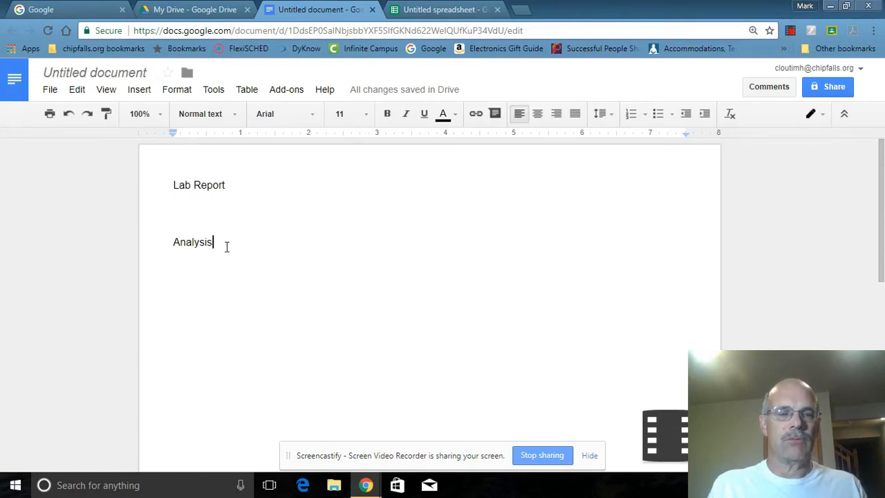
Step: Paste the copied chart on a new line under the "Analysis" heading, linked to the spreadsheet
key(Return)
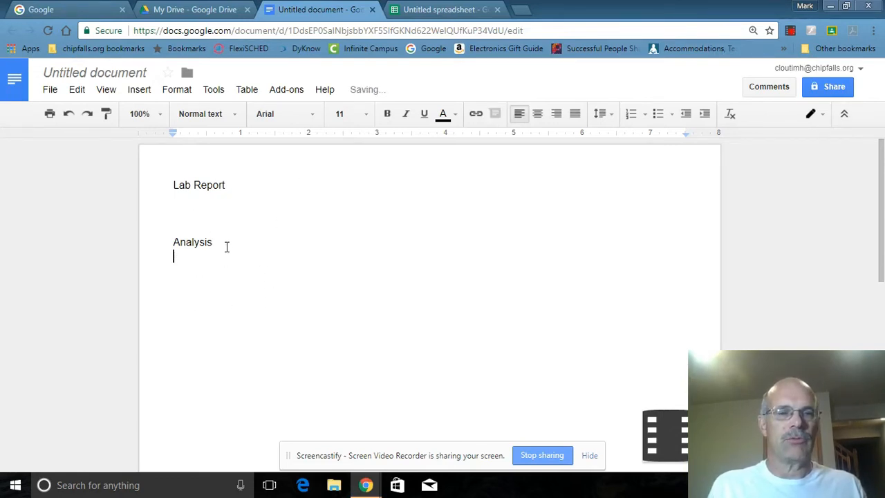
click(79, 90)
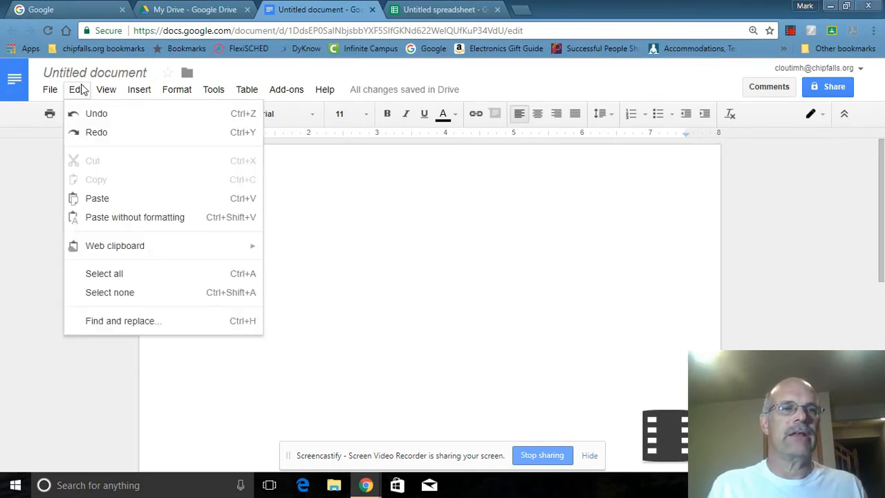
click(125, 202)
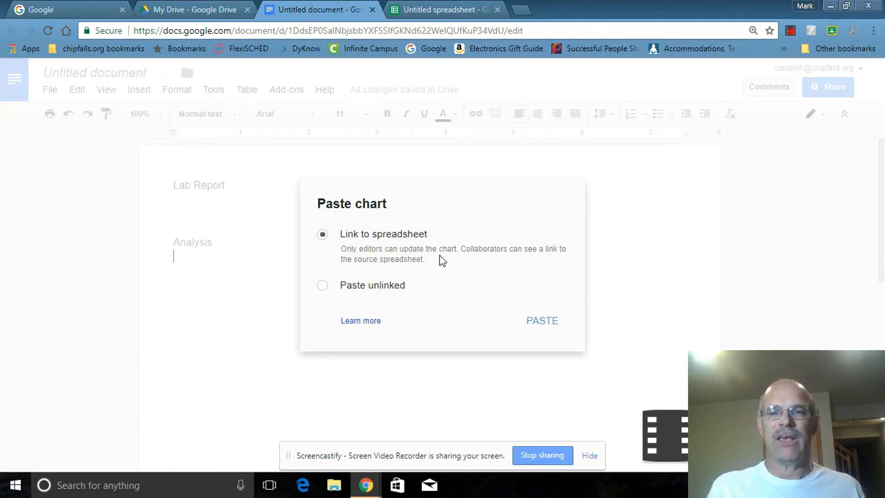
click(540, 321)
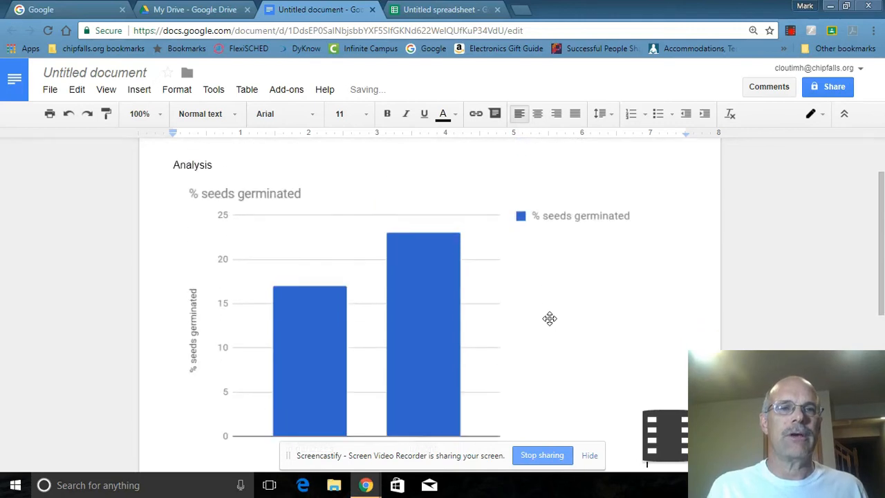
Step: Shrink the pasted chart proportionally to about 4.1 inches wide
scroll(550, 318, up, 1)
scroll(549, 318, down, 2)
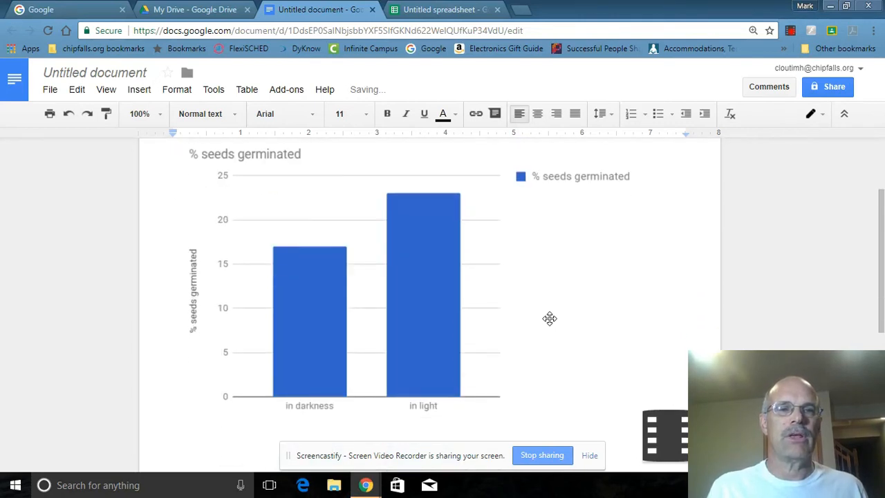
click(421, 307)
scroll(395, 343, up, 2)
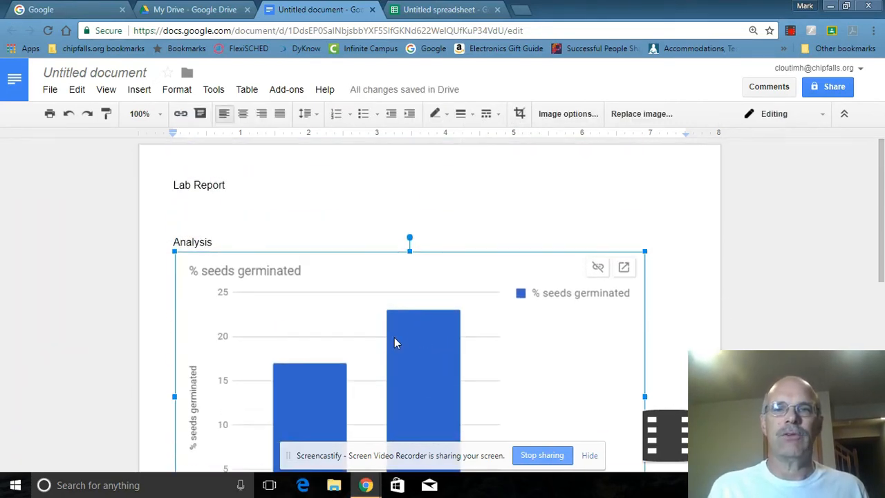
scroll(396, 343, down, 1)
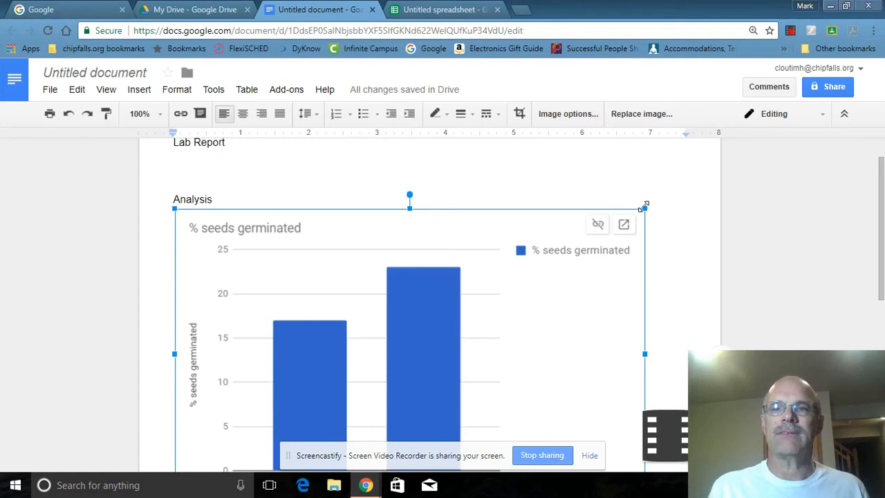
drag(644, 207, 461, 345)
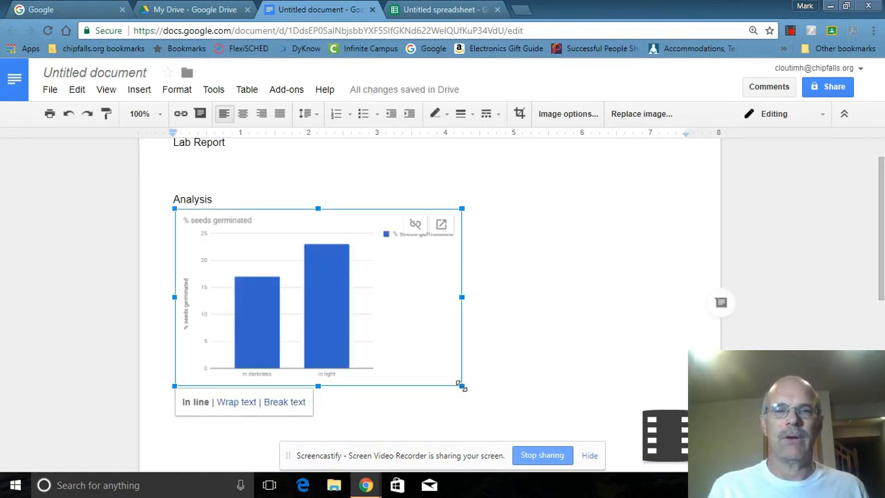
drag(461, 384, 456, 383)
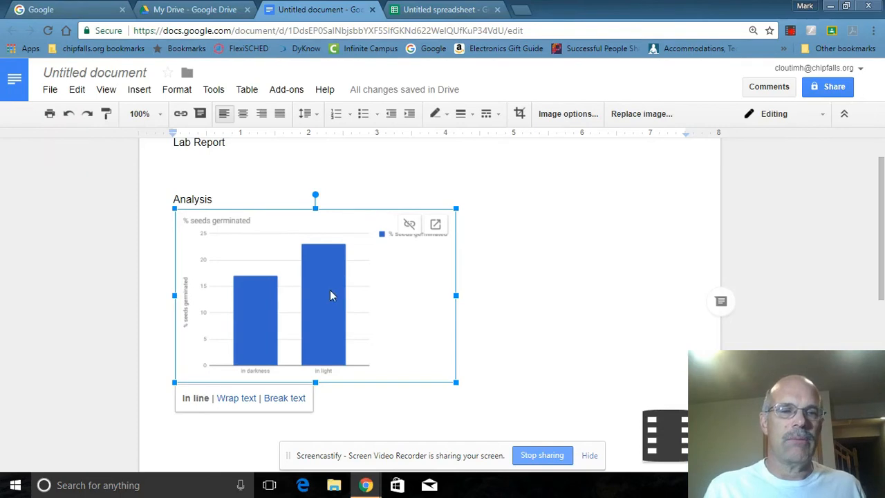
Step: Open the linked chart's source spreadsheet and move the chart clear of the data, with its corner near cell D6
click(436, 225)
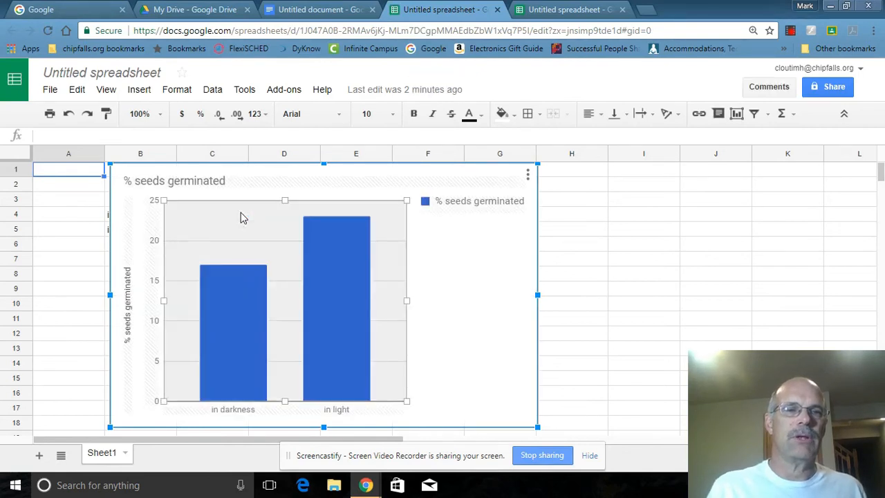
double_click(186, 178)
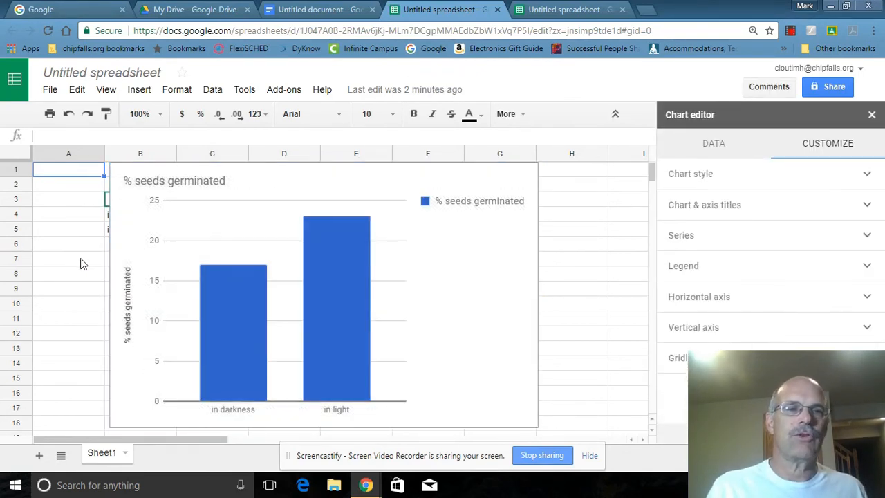
click(473, 235)
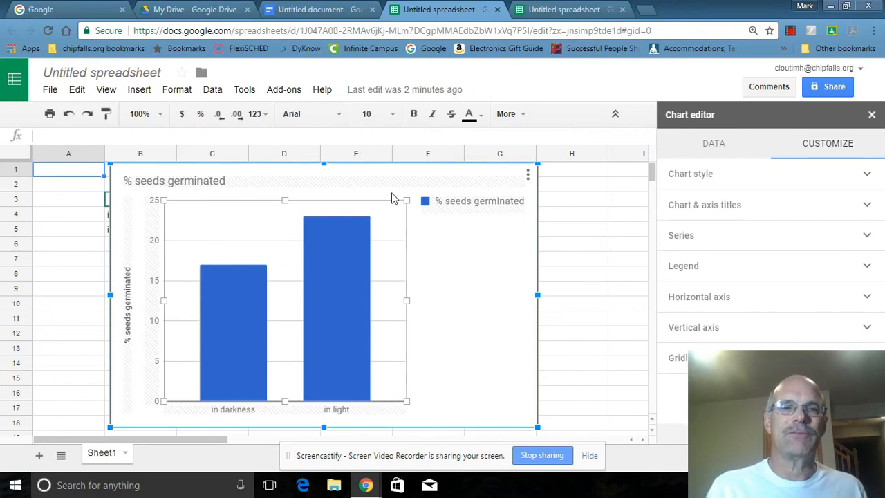
drag(401, 201, 526, 260)
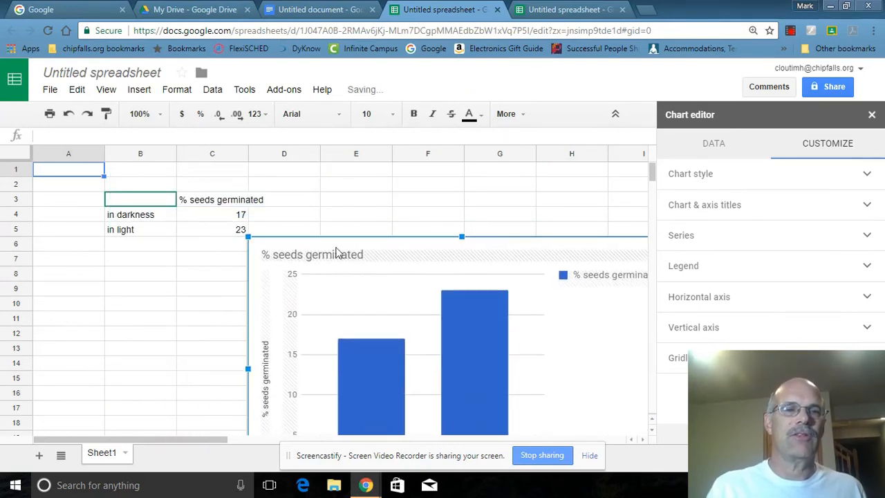
Step: Set the "in darkness" germination value in cell C4 to 37
click(240, 217)
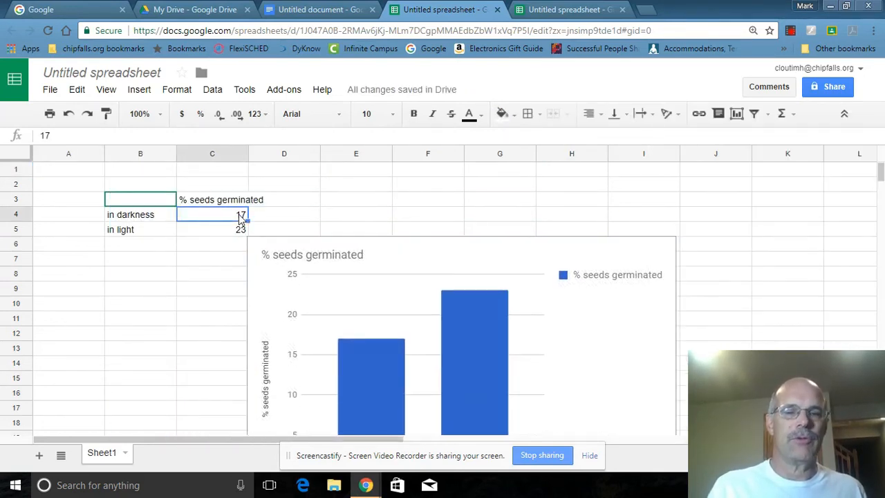
text(37)
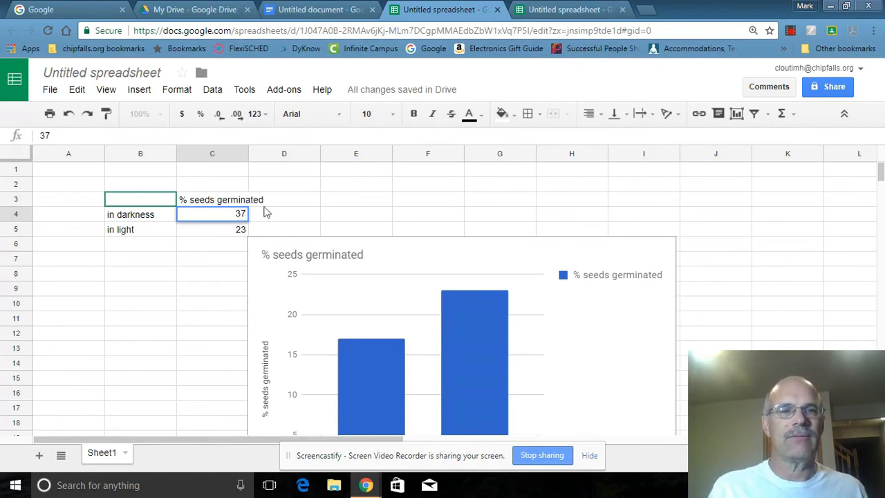
click(285, 205)
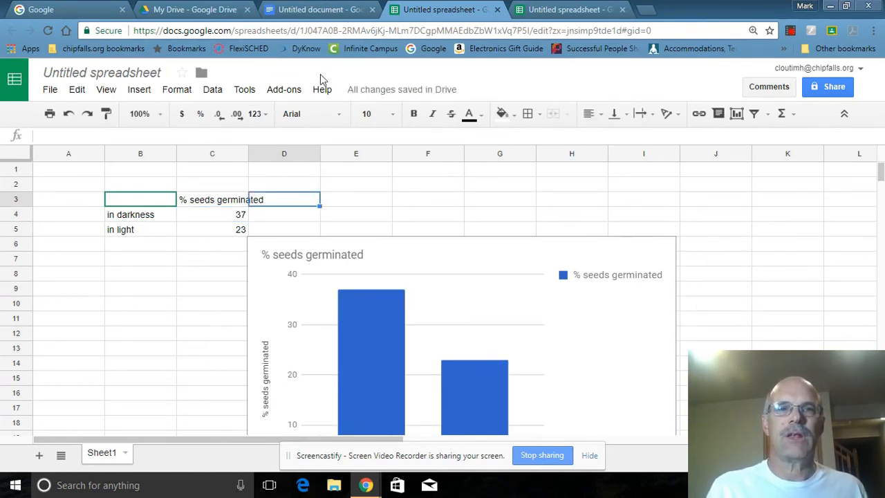
Step: Switch back to the Google Docs lab report and update the linked chart with the changed spreadsheet data
click(320, 12)
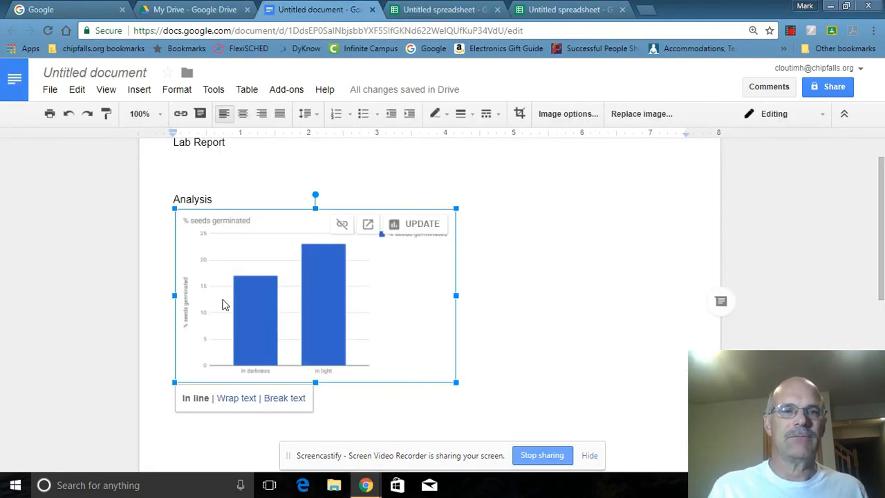
click(421, 230)
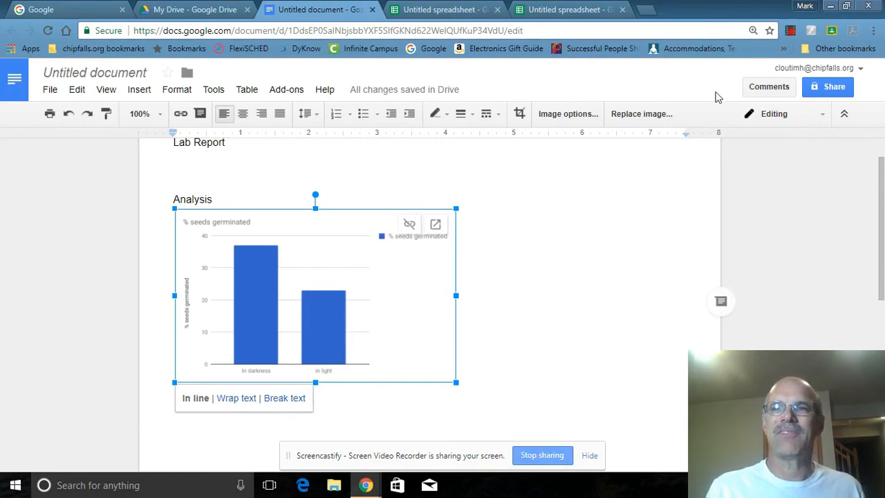
click(792, 30)
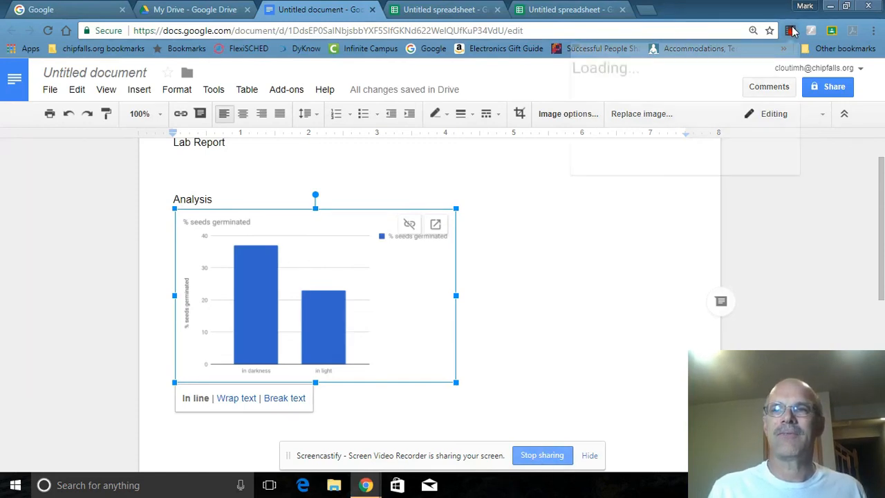